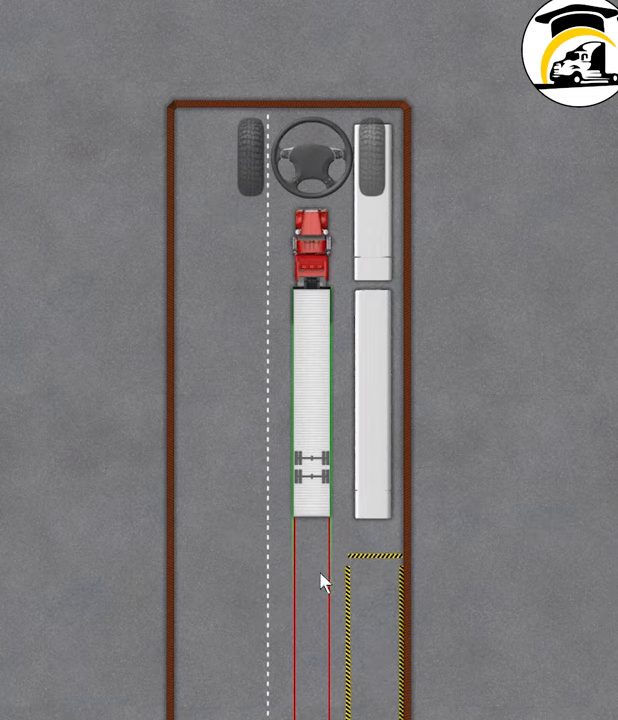
scroll(383, 638, up, 2)
scroll(383, 638, down, 5)
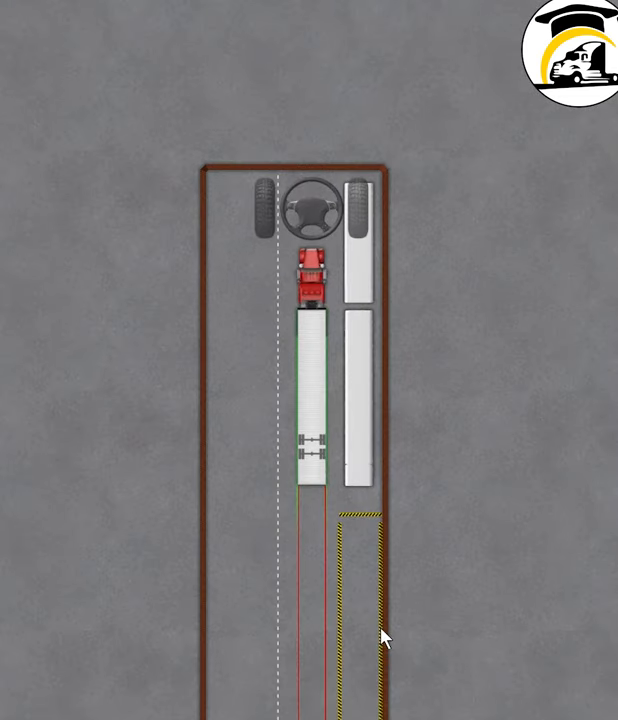
scroll(383, 638, down, 3)
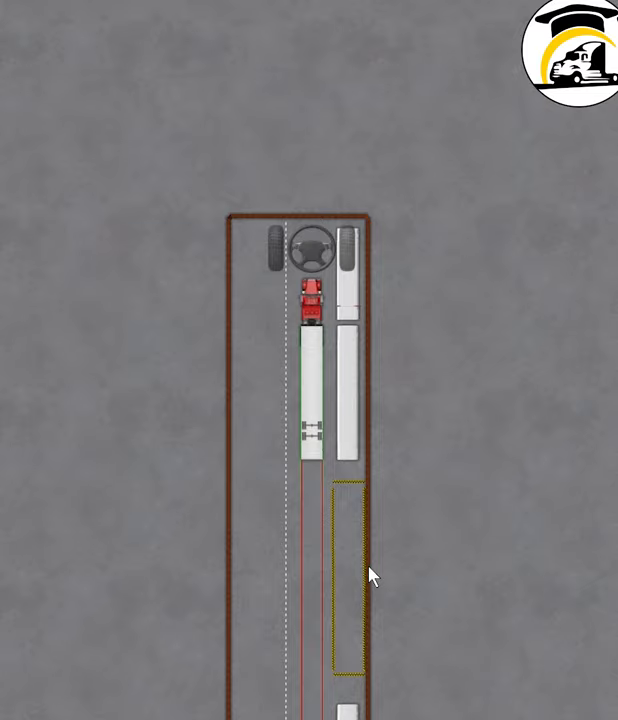
scroll(322, 490, up, 4)
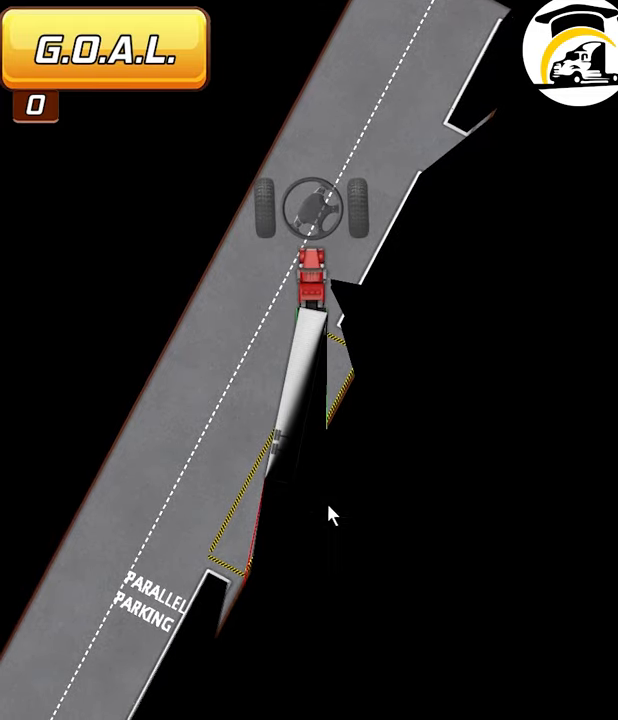
Step: Use G.O.A.L. to get out and look at the full scene; look count becomes 1
click(88, 47)
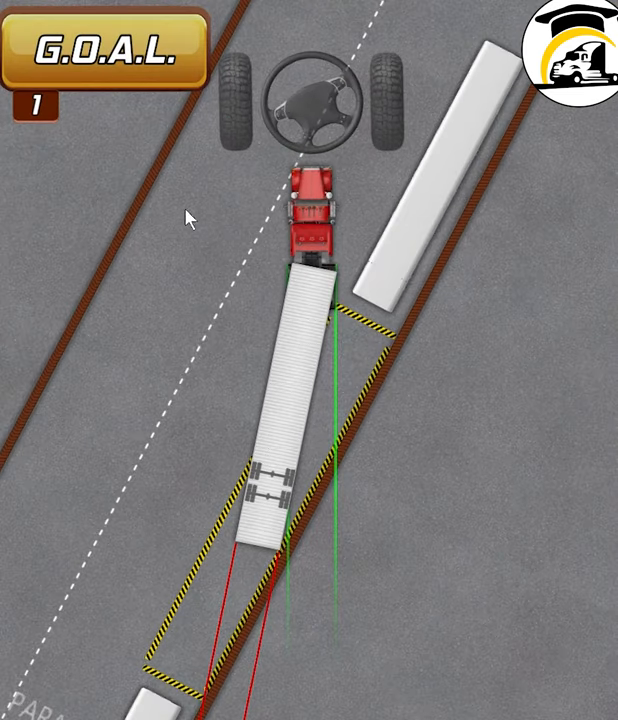
Step: Use G.O.A.L. again to resume the blind-spot driver view; count becomes 2
click(131, 53)
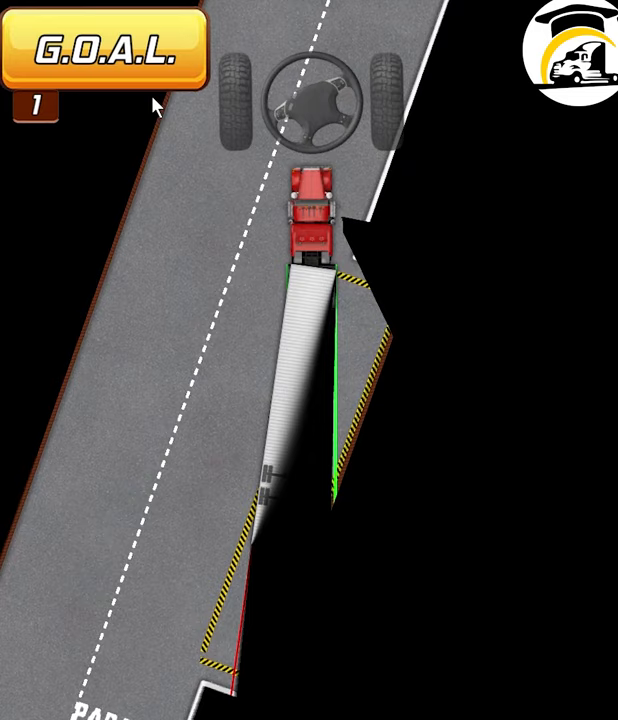
Step: Look at the full scene once more, then resume the blind-spot driver view
click(140, 60)
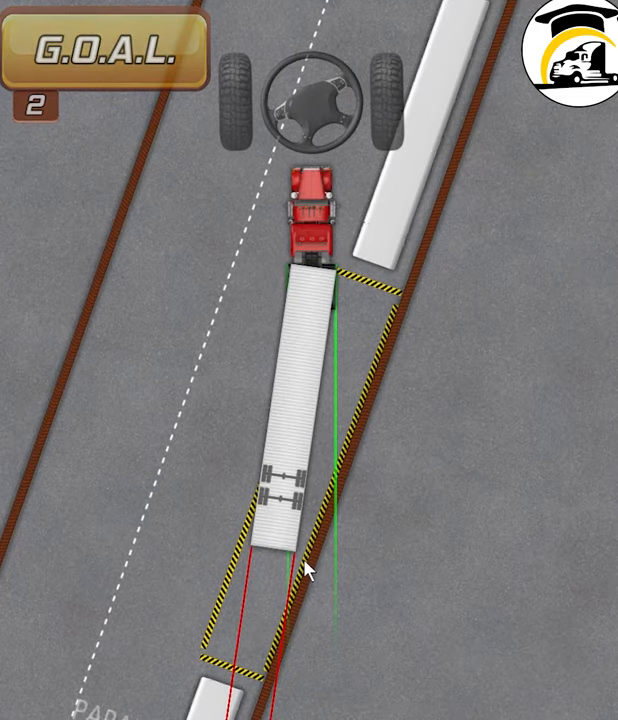
click(125, 56)
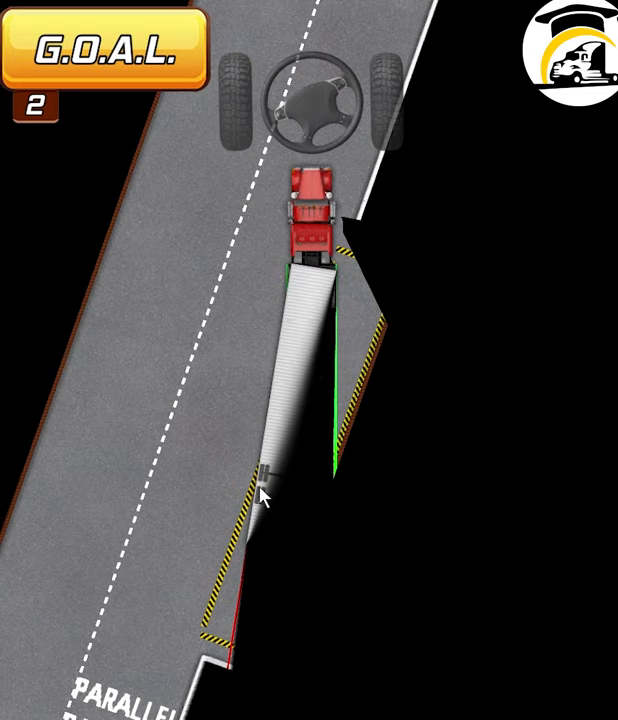
Step: Steer right and drive forward until the rig sits straight in the lane beside the parked trailer
key(Right)
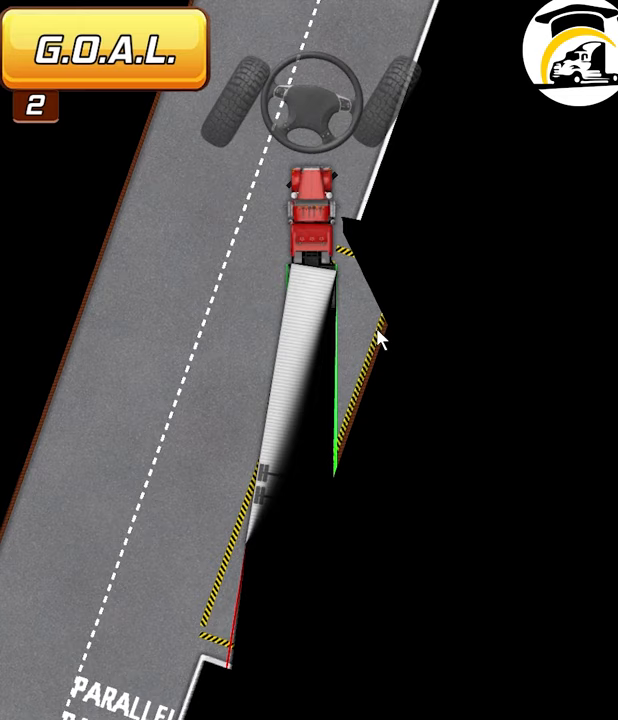
key(Up)
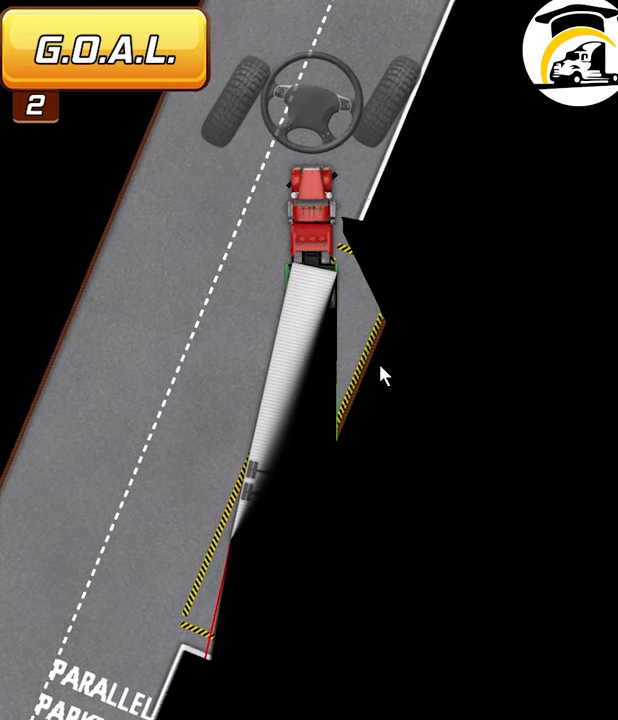
key(Up)
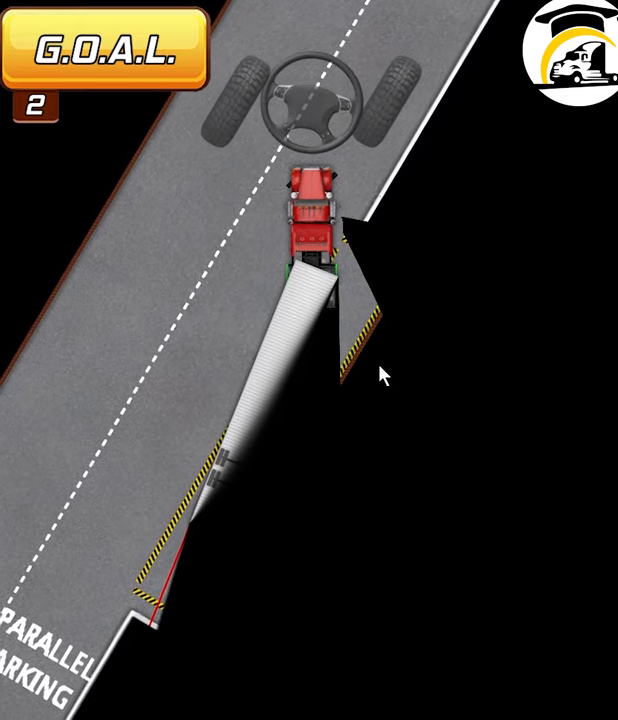
key(Up)
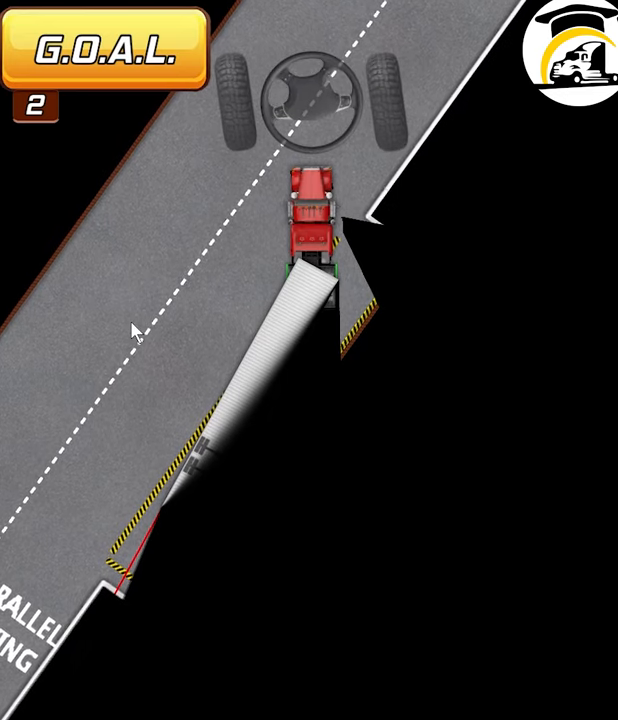
key(Up)
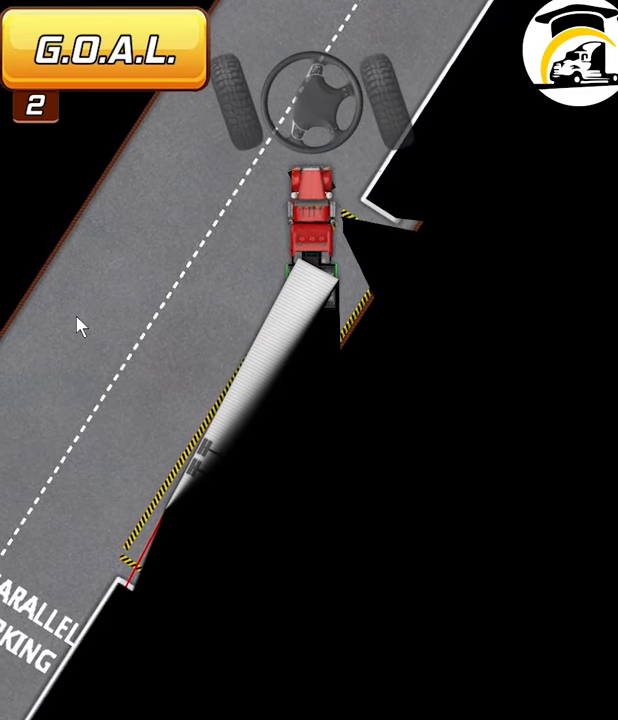
key(Up)
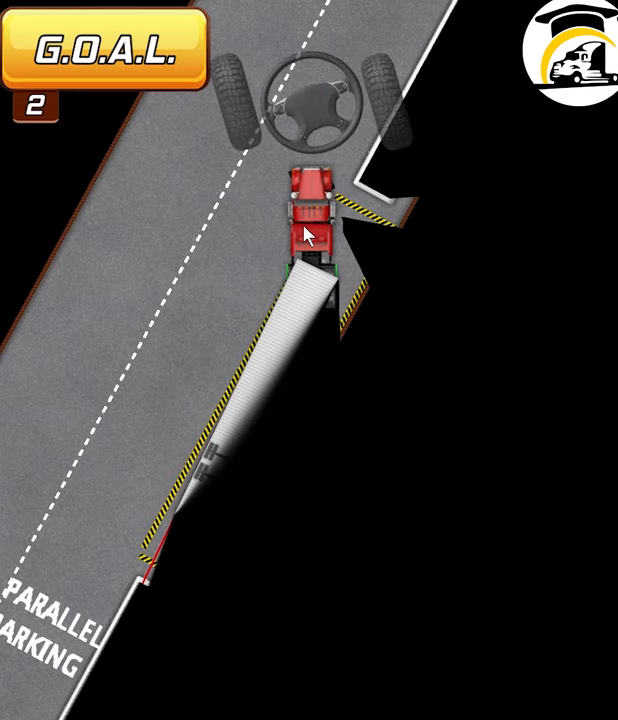
key(Up)
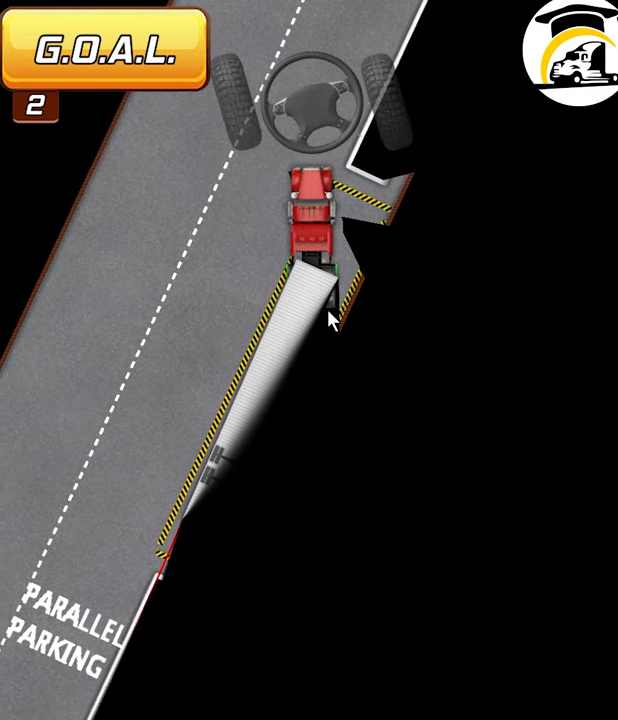
key(Up)
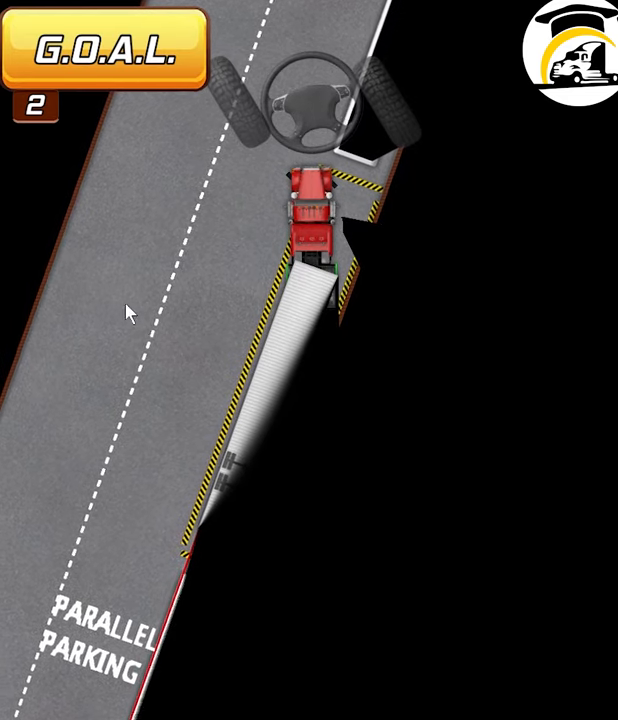
key(Up)
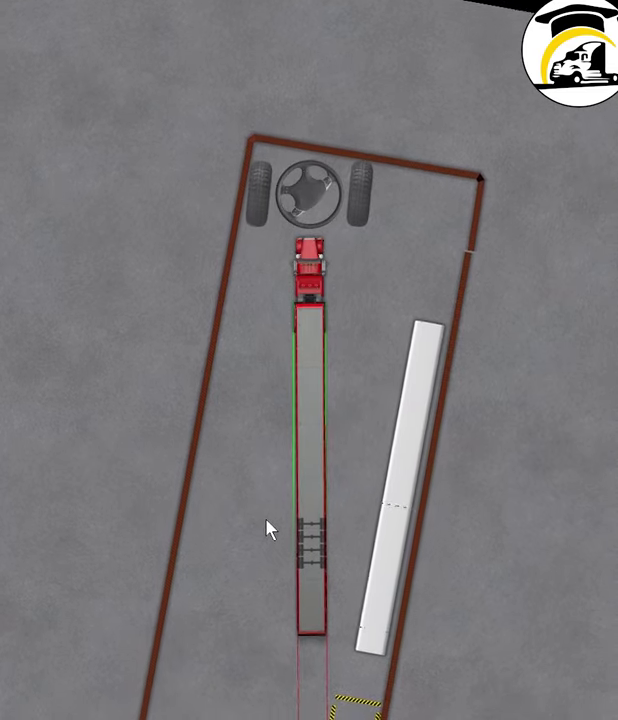
scroll(280, 530, down, 3)
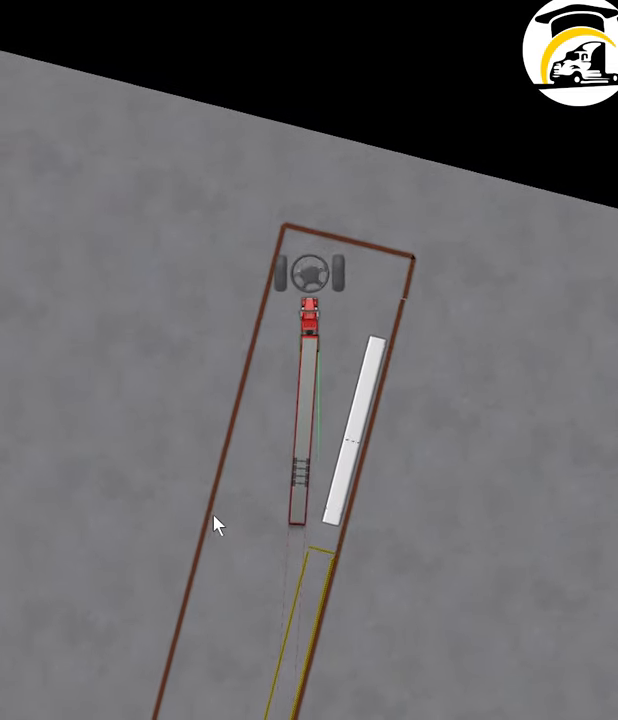